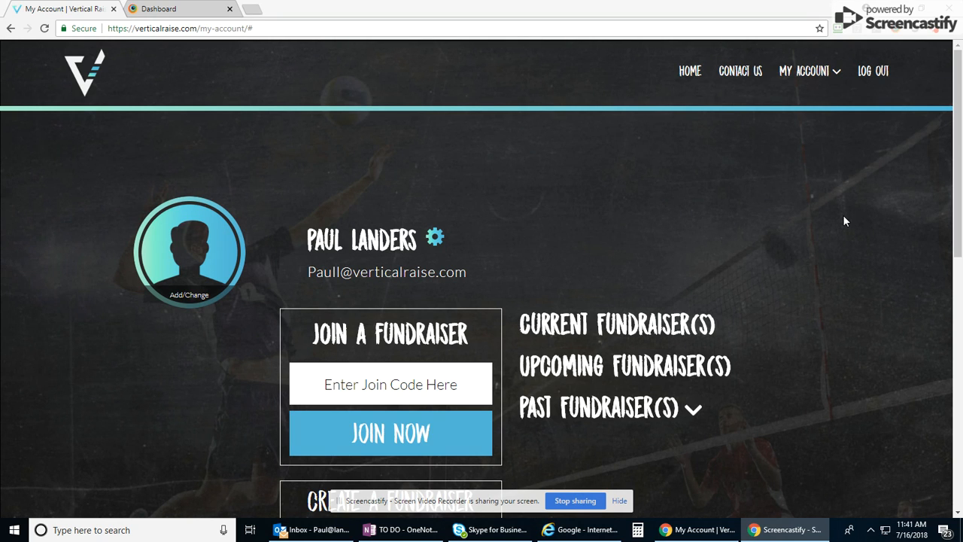
Dismiss the Skype toast, start Create a Fundraiser from My Account, then go to the BrowserStack dashboard
click(948, 431)
scroll(823, 265, down, 1)
click(390, 440)
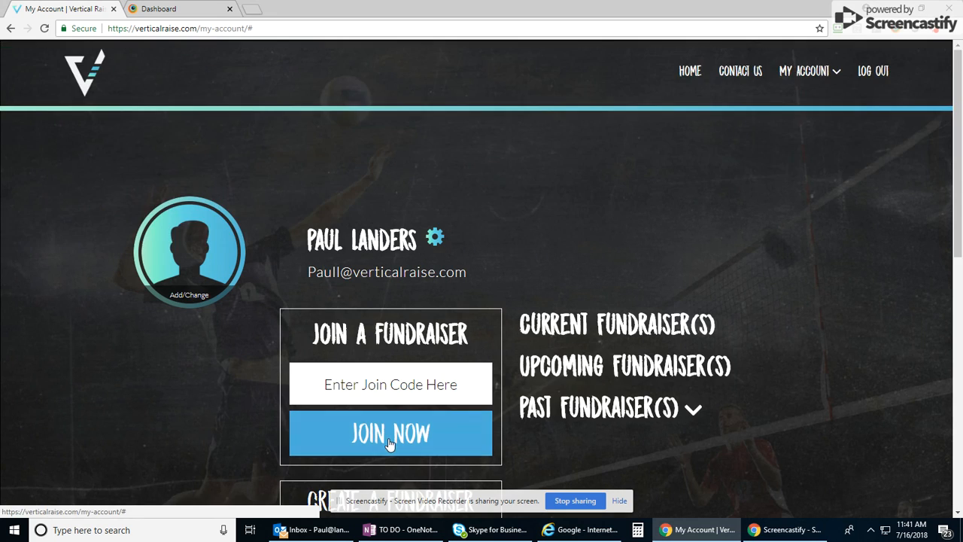
click(187, 16)
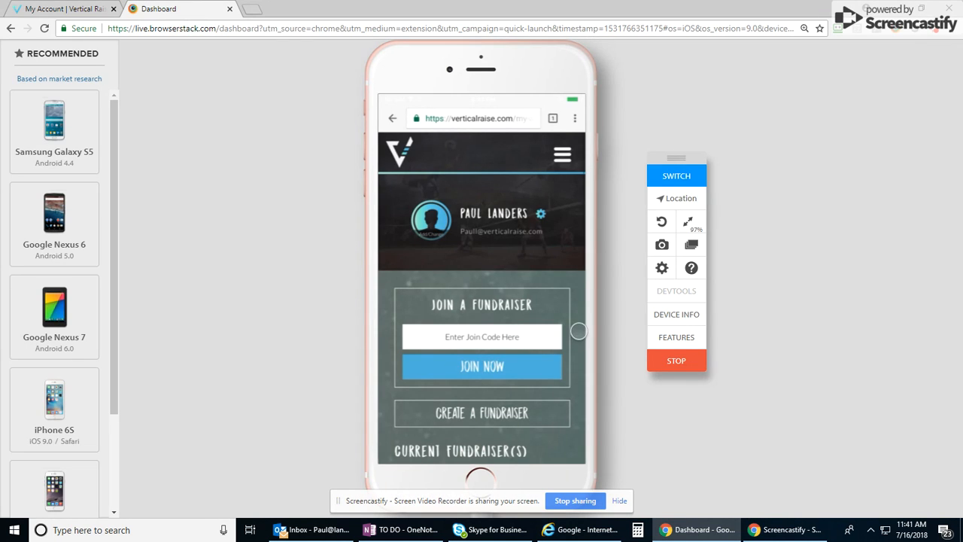
Preview the Create a Fundraiser form on the emulated iPhone, then return to the desktop form
drag(578, 331, 577, 254)
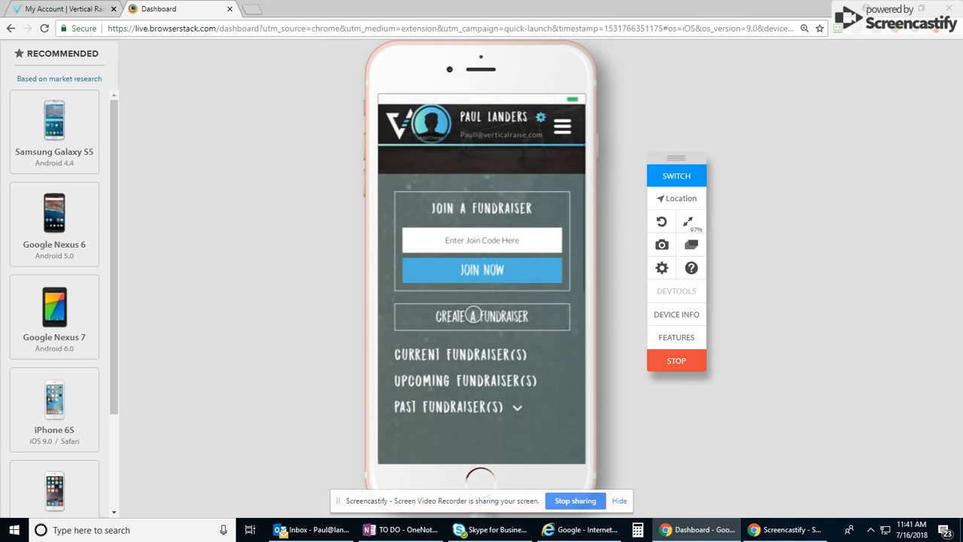
click(474, 315)
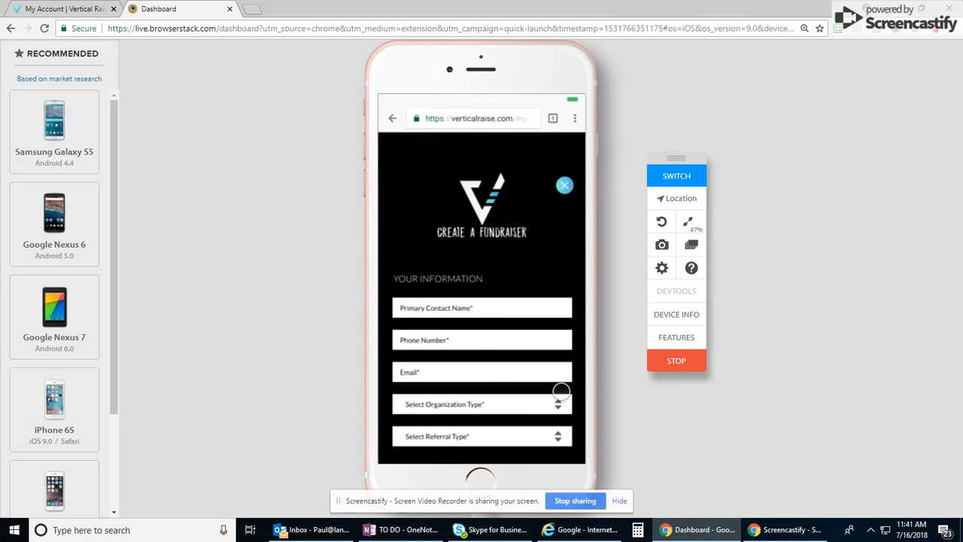
drag(571, 367, 482, 286)
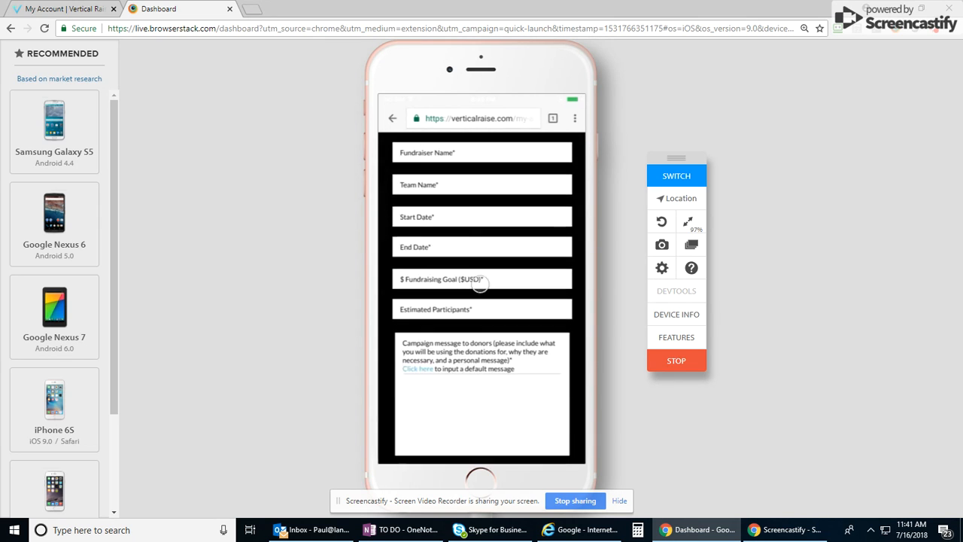
click(96, 10)
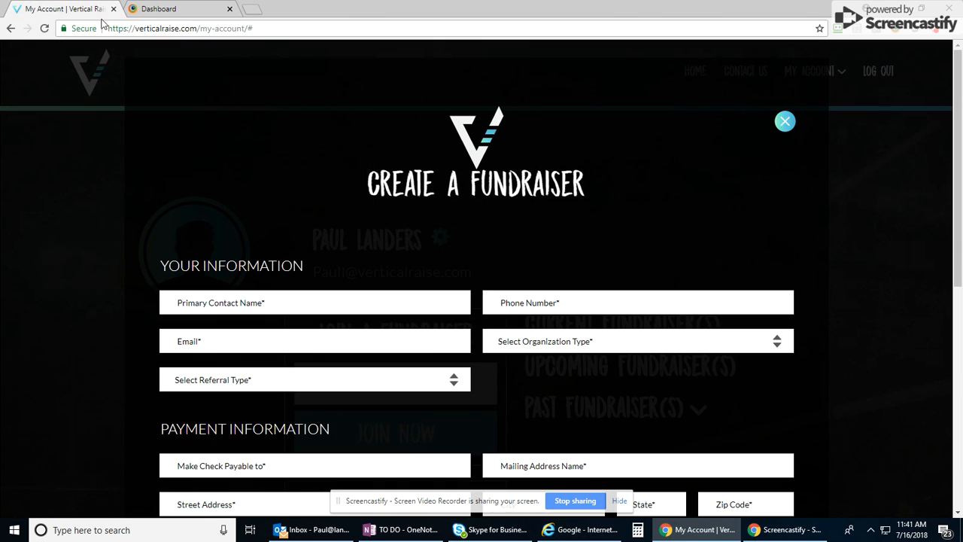
Enter the primary contact's full name, correcting typos along the way
click(251, 305)
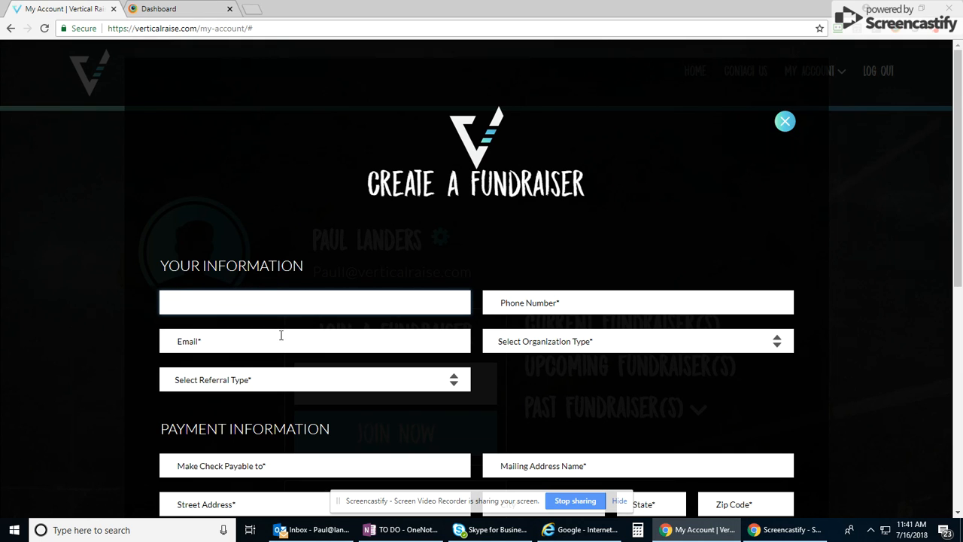
click(281, 336)
click(229, 306)
text(Coach )
text(Fa)
key(BackSpace)
text(anly)
key(BackSpace)
text(ey)
key(BackSpace)
key(BackSpace)
key(BackSpace)
key(BackSpace)
key(BackSpace)
key(BackSpace)
key(BackSpace)
key(BackSpace)
key(BackSpace)
key(BackSpace)
key(BackSpace)
Fill in the contact's phone number and e-mail address
key(Tab)
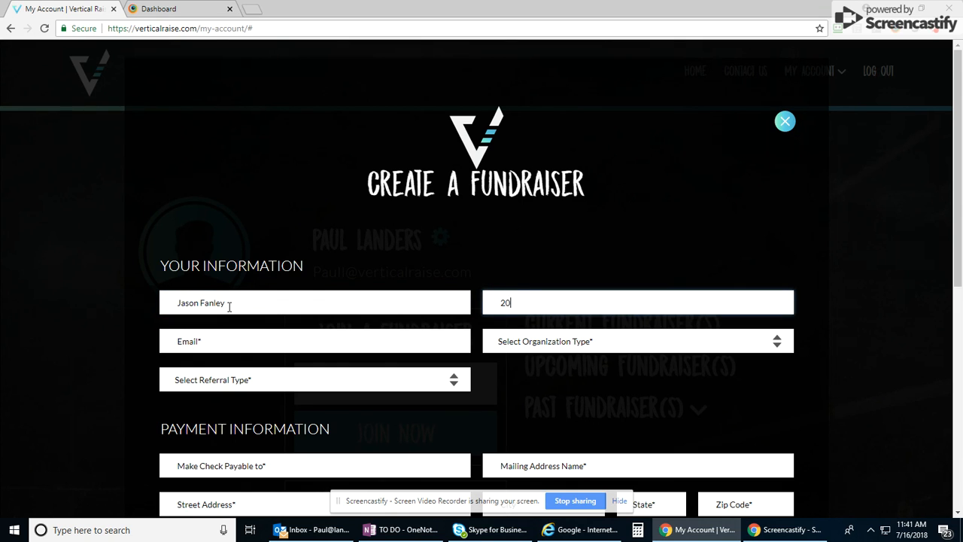
text(60151)
key(Tab)
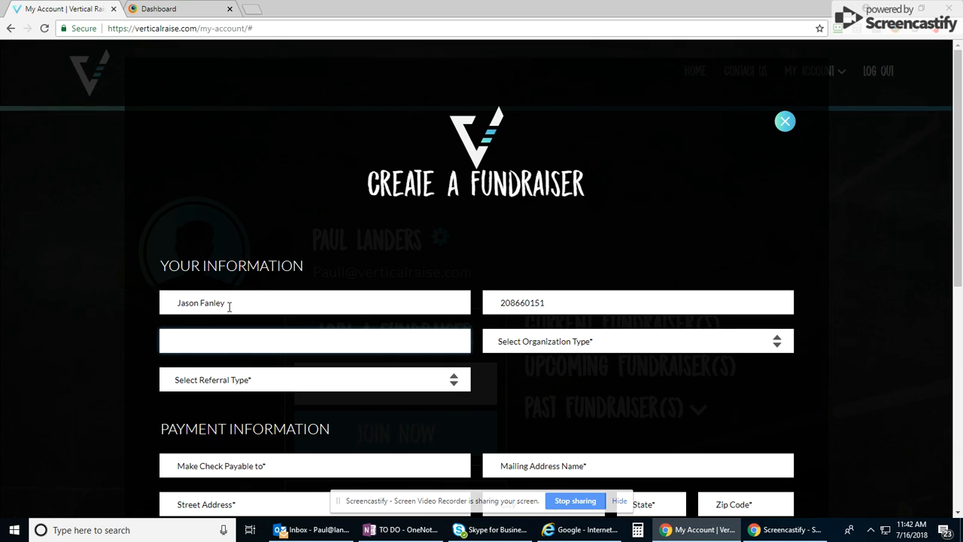
Set Organization Type to High School and Referral Type to Fundraising Rep
click(624, 342)
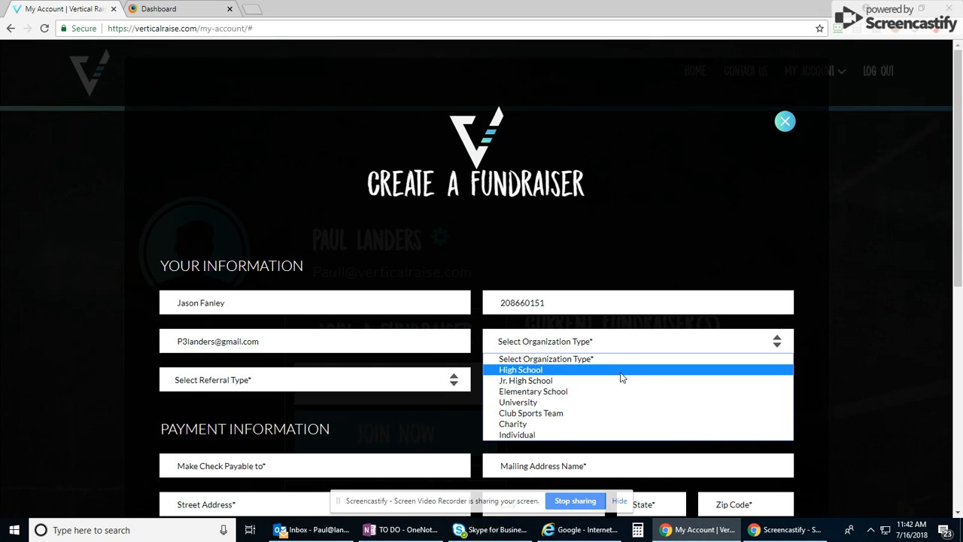
click(603, 370)
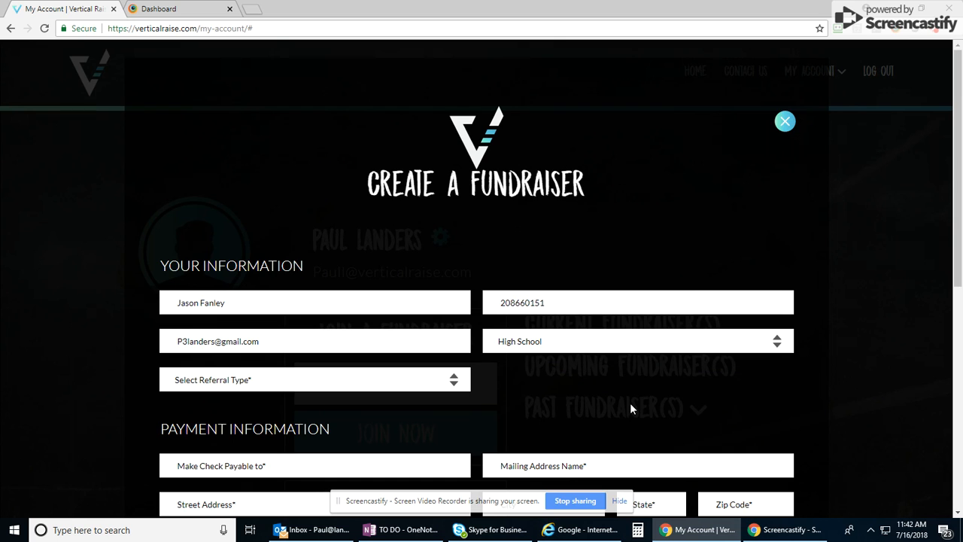
scroll(630, 406, down, 1)
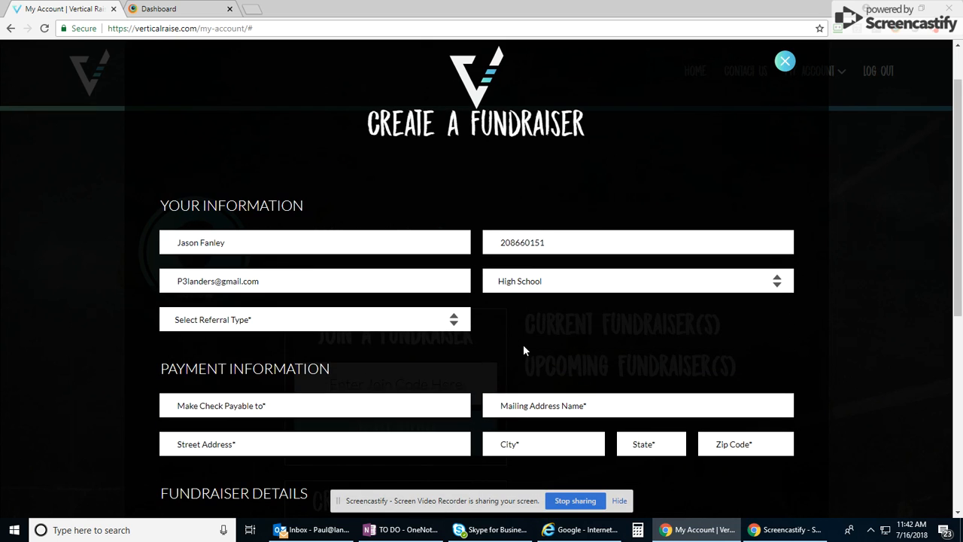
click(241, 325)
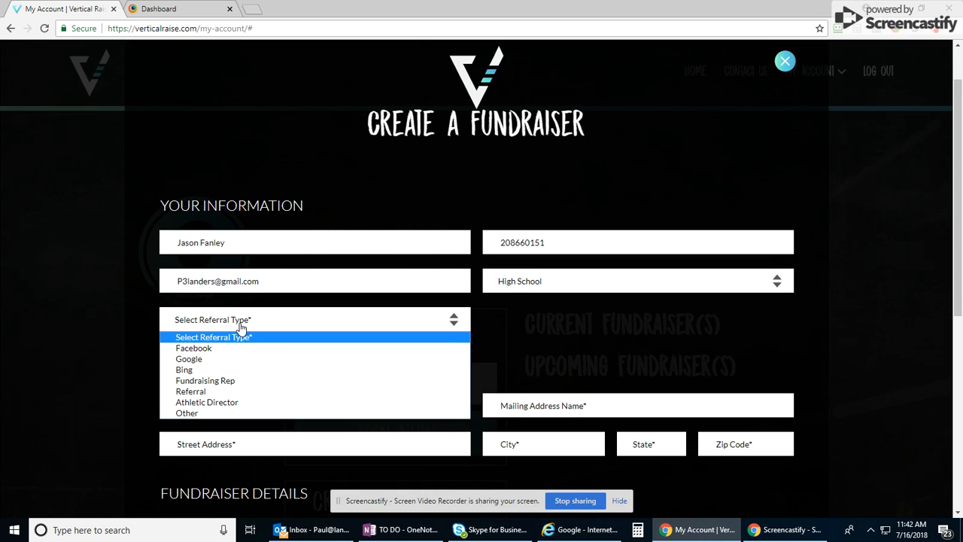
click(212, 382)
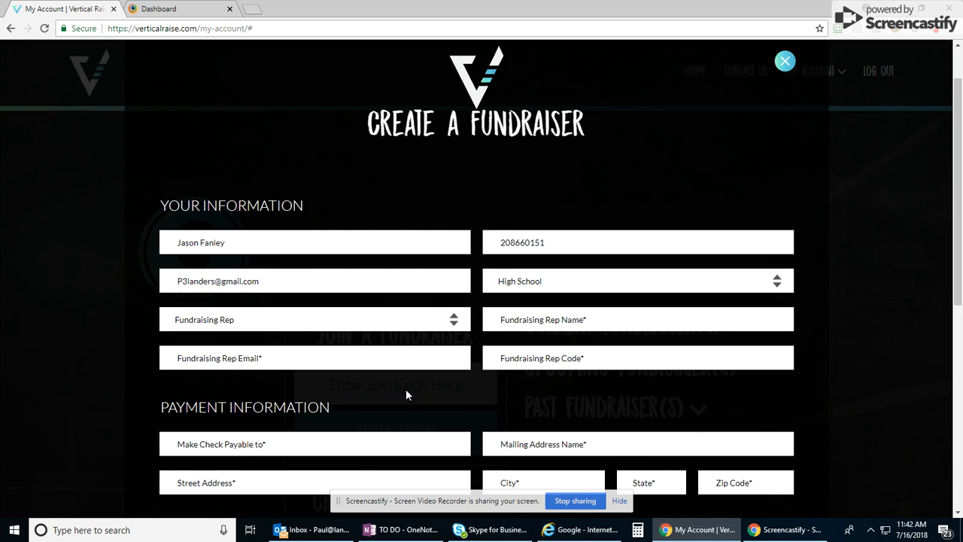
Enter the rep name Test Rep and the rep's e-mail address
click(557, 325)
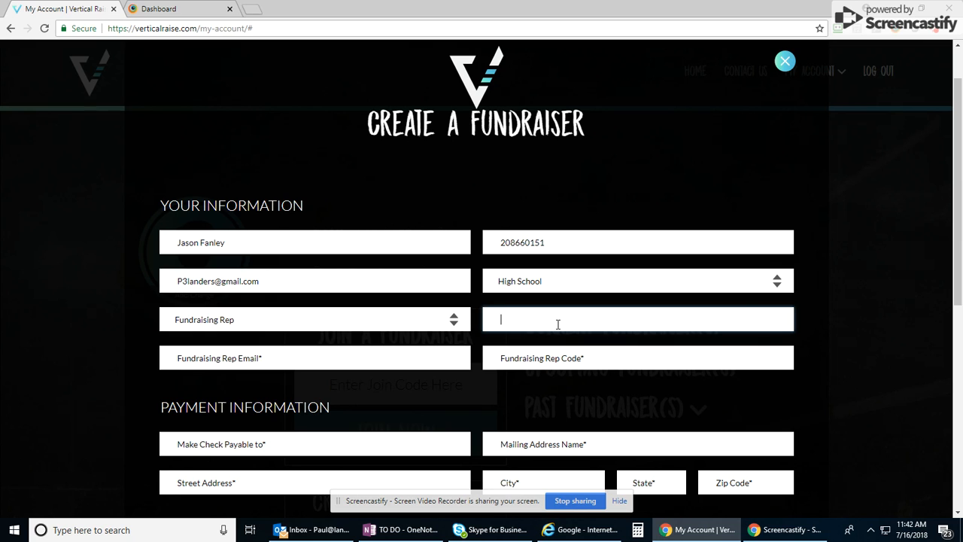
text(Test Rep)
key(Tab)
text(Te)
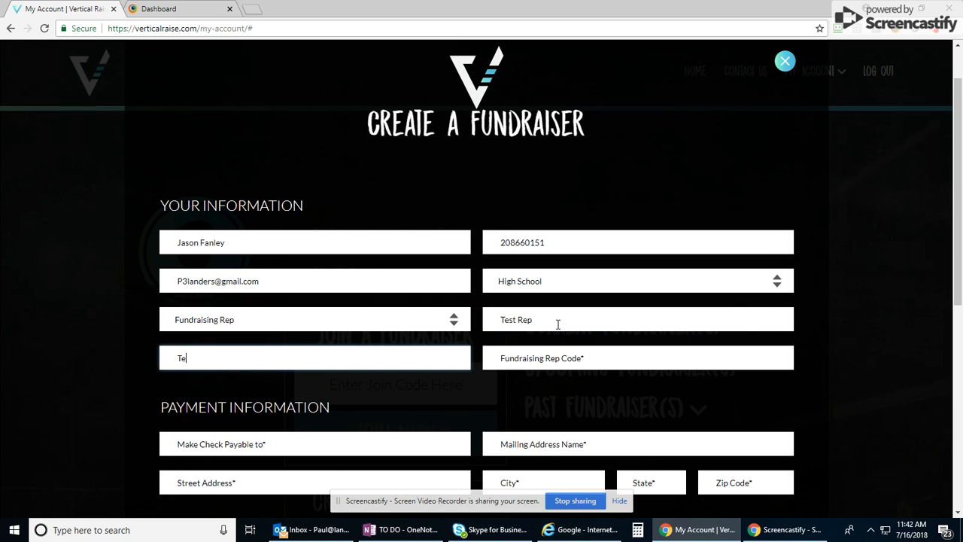
text(st)
key(BackSpace)
key(BackSpace)
key(BackSpace)
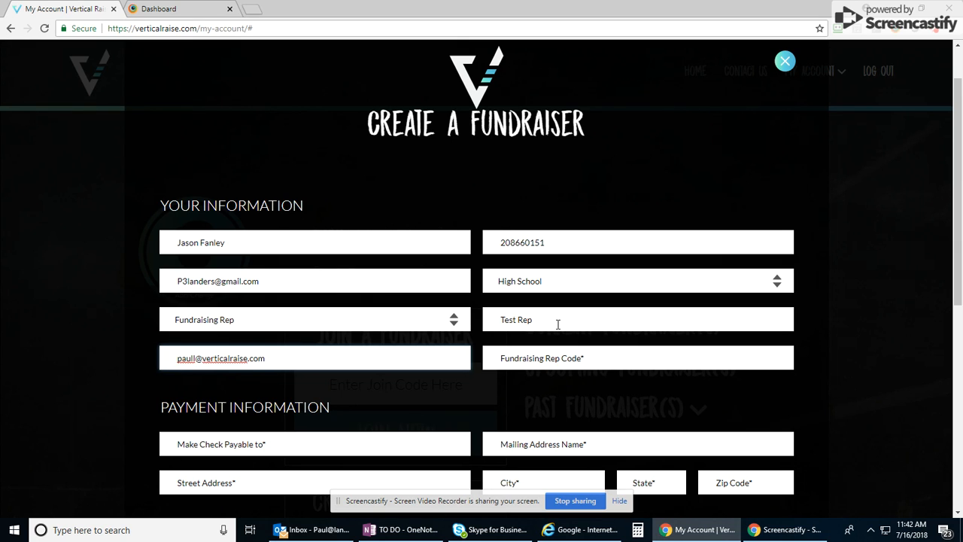
key(Tab)
key(Tab)
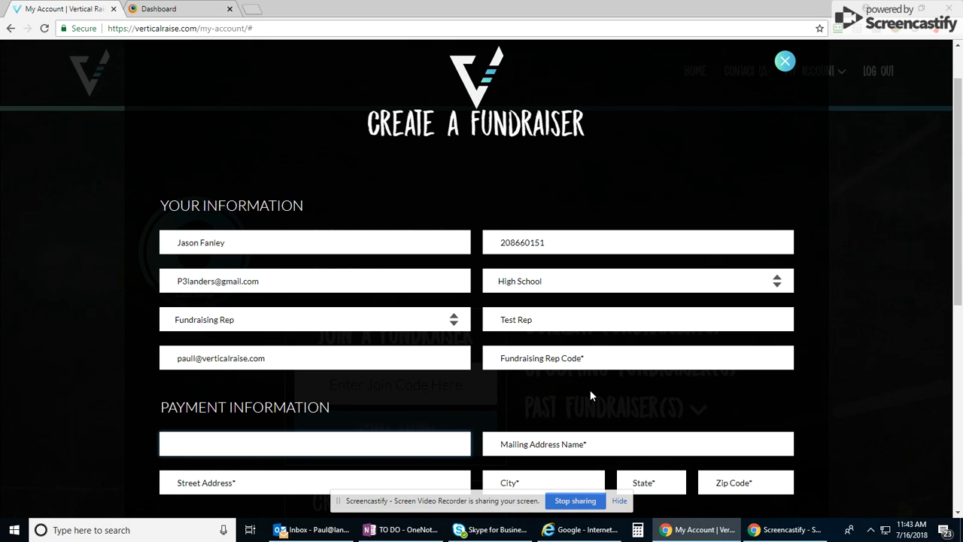
Enter 75 as the fundraising rep code, replacing the earlier 77 and 80 entries
click(595, 362)
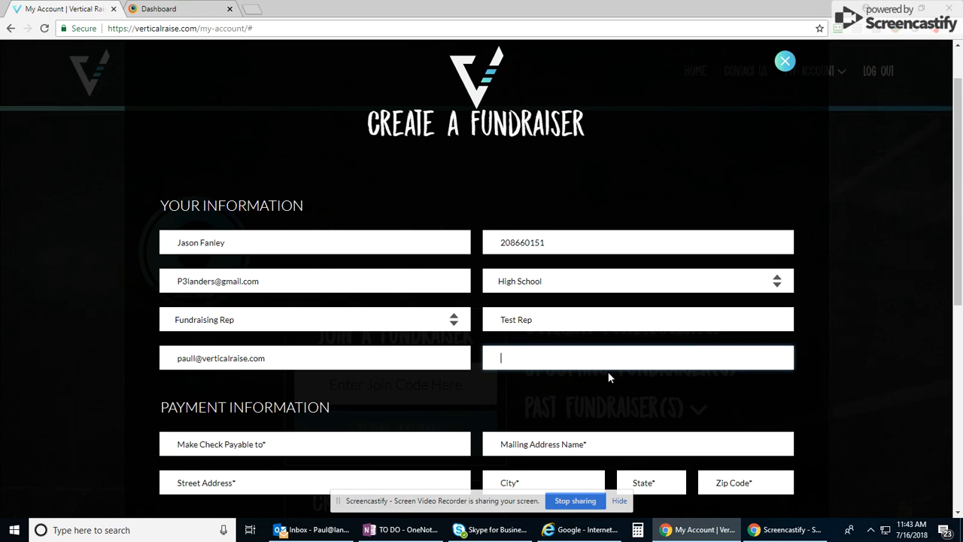
text(77)
drag(502, 355, 516, 357)
click(516, 359)
double_click(506, 360)
text(80)
double_click(507, 359)
text(75)
click(824, 420)
Scroll down to Payment Information and briefly select the Make Check Payable to field
scroll(781, 422, down, 1)
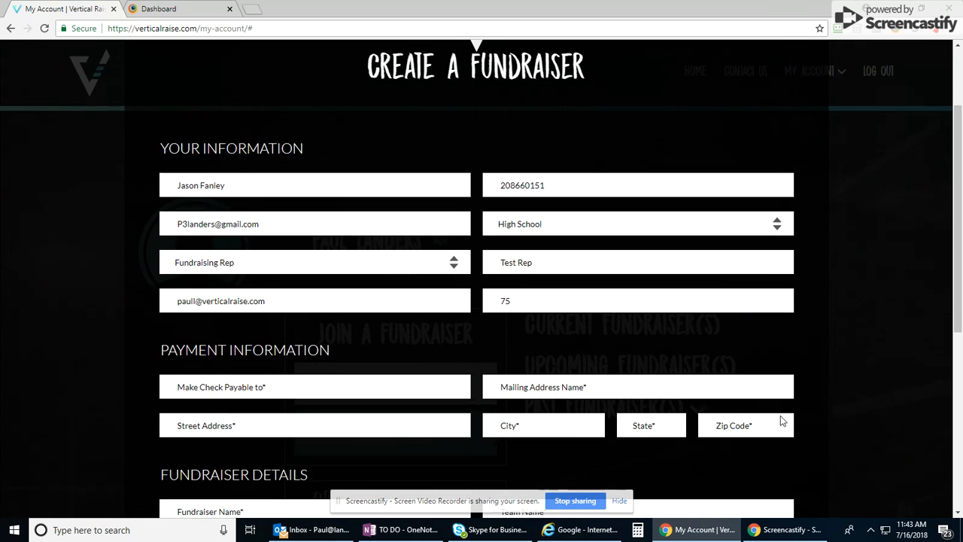
click(298, 384)
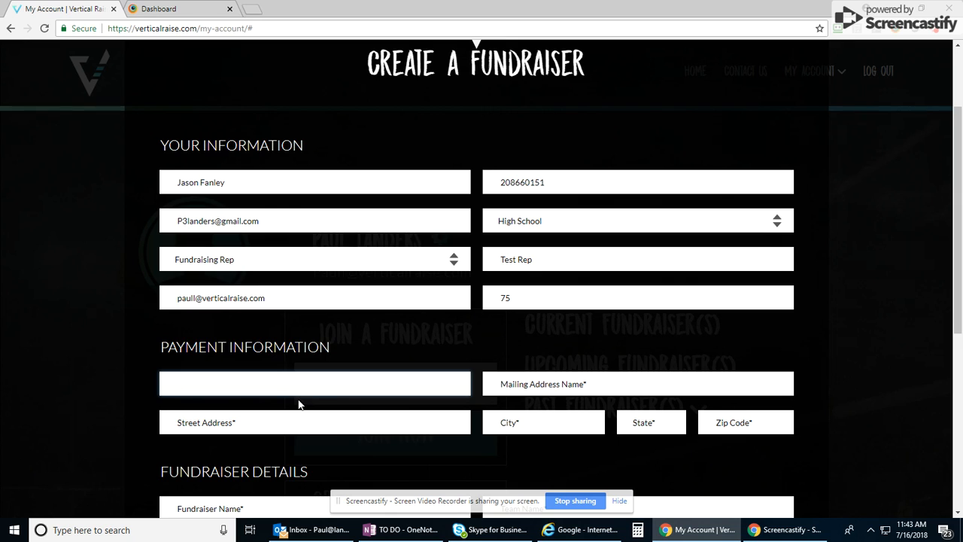
click(299, 403)
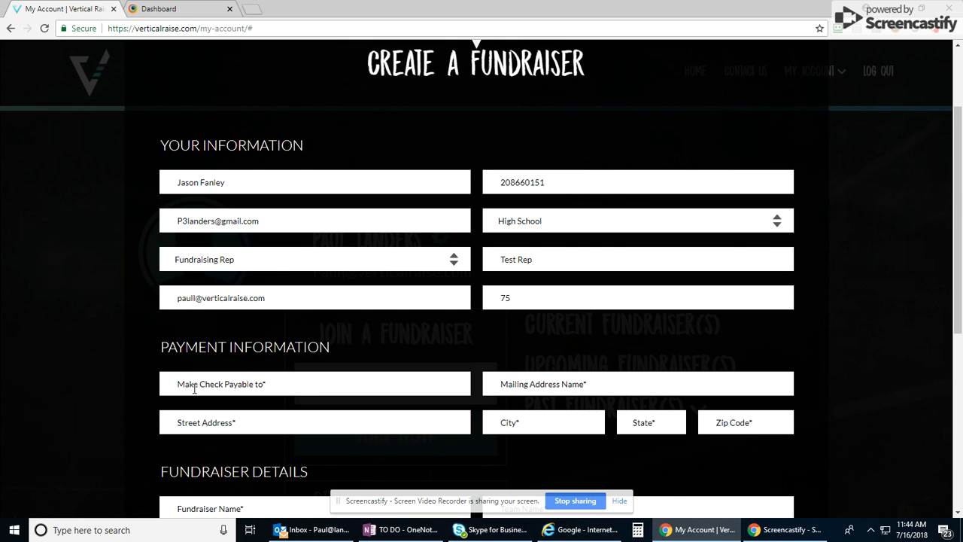
Make checks payable to Lake City Booster Club, fixing the misspelling, and tab onward
click(299, 385)
text(La)
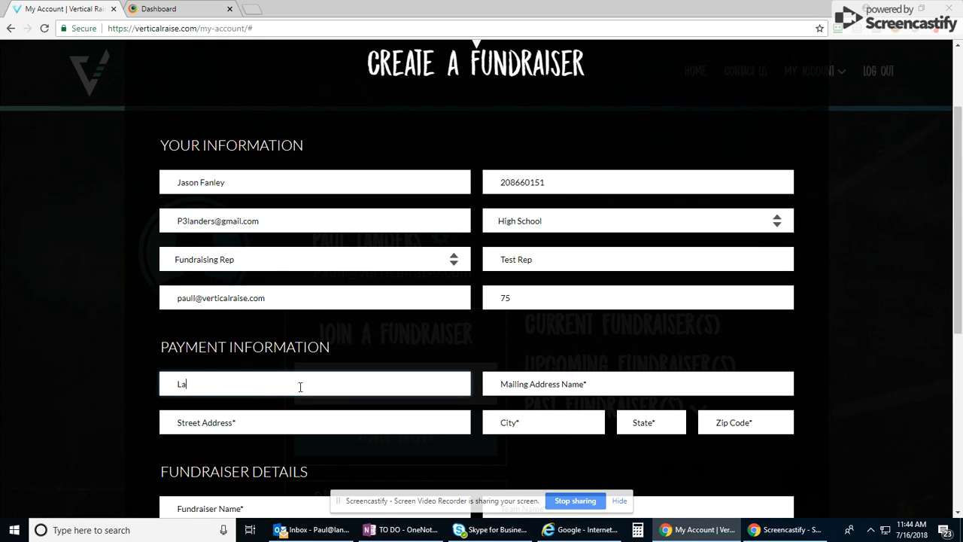
text(ke City Boosster)
key(ctrl+shift+Left)
text(Booster Club)
key(Tab)
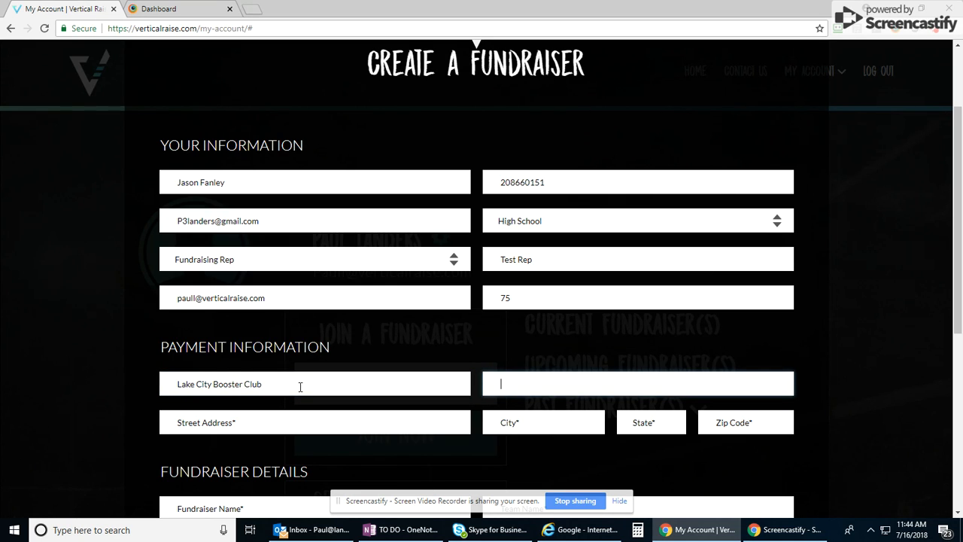
key(Tab)
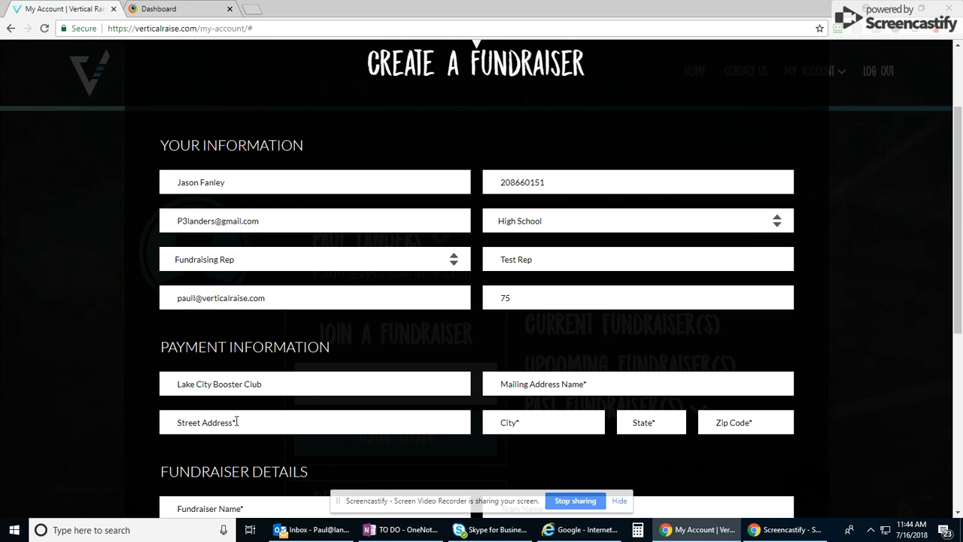
click(748, 422)
Enter Test Rep as the mailing name and fill in the street address
click(561, 389)
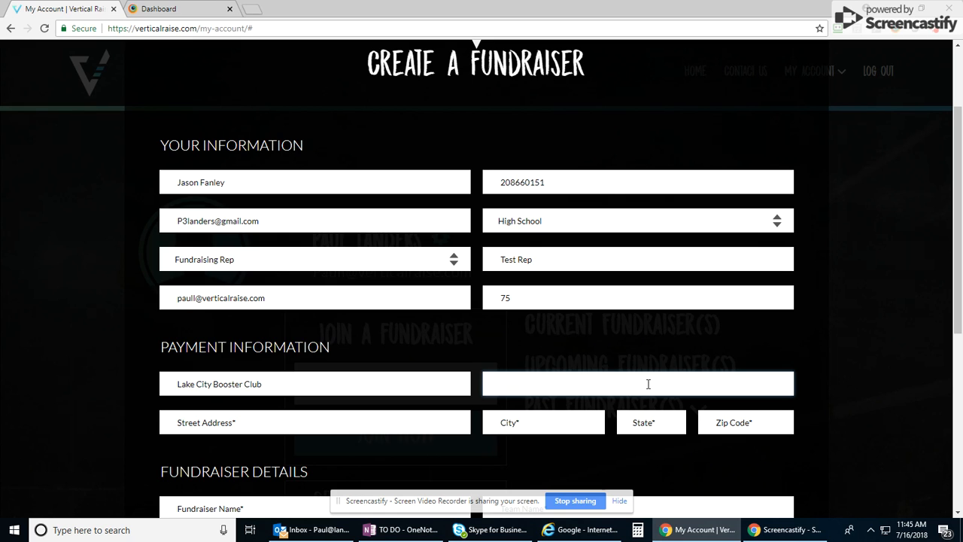
click(539, 407)
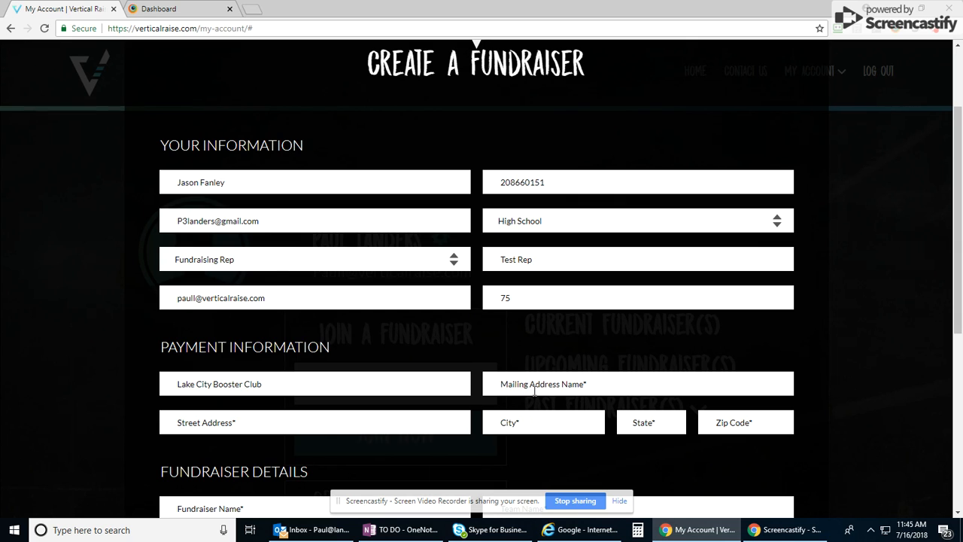
click(535, 390)
text(T)
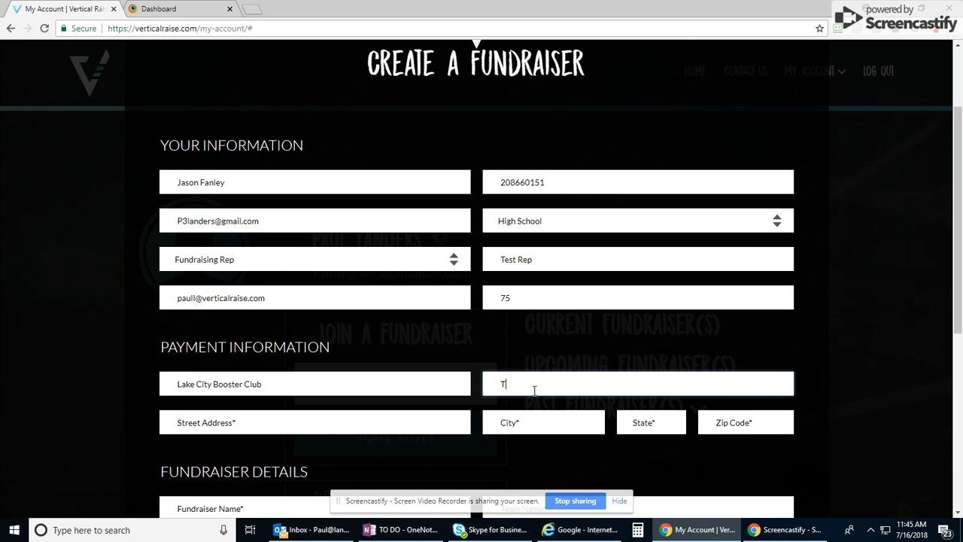
text(est Rep)
key(Tab)
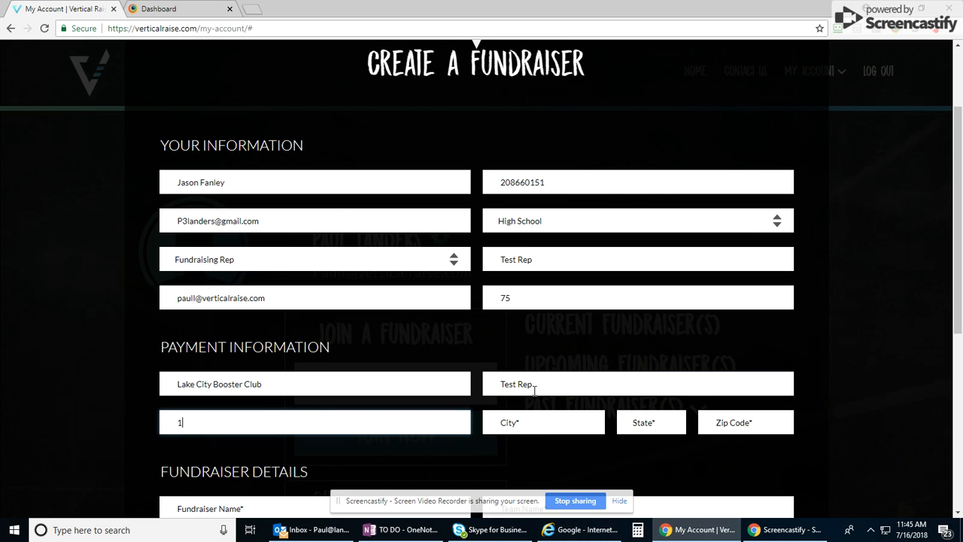
Fill in the city, state Idaho and ZIP code, then scroll to Fundraiser Details
key(Tab)
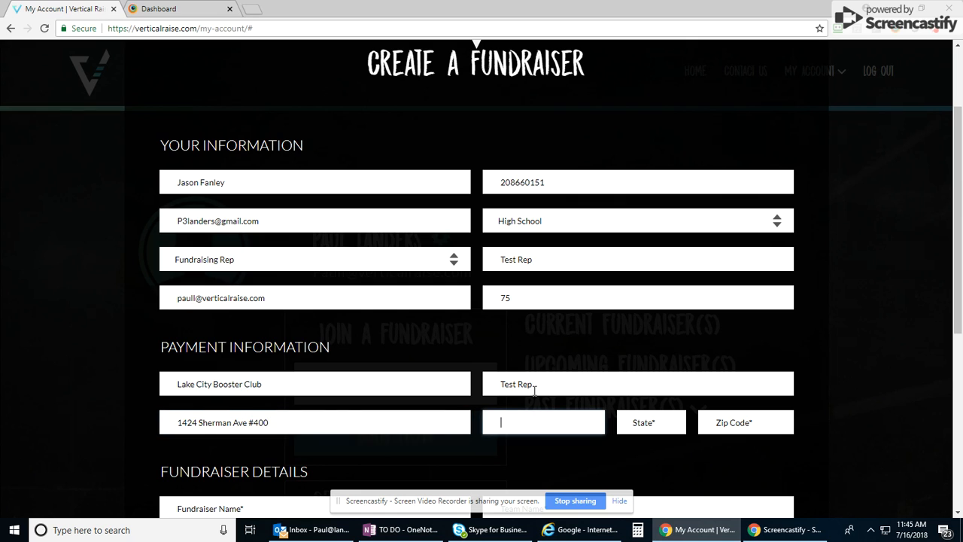
text(Coeur d Alene)
key(Tab)
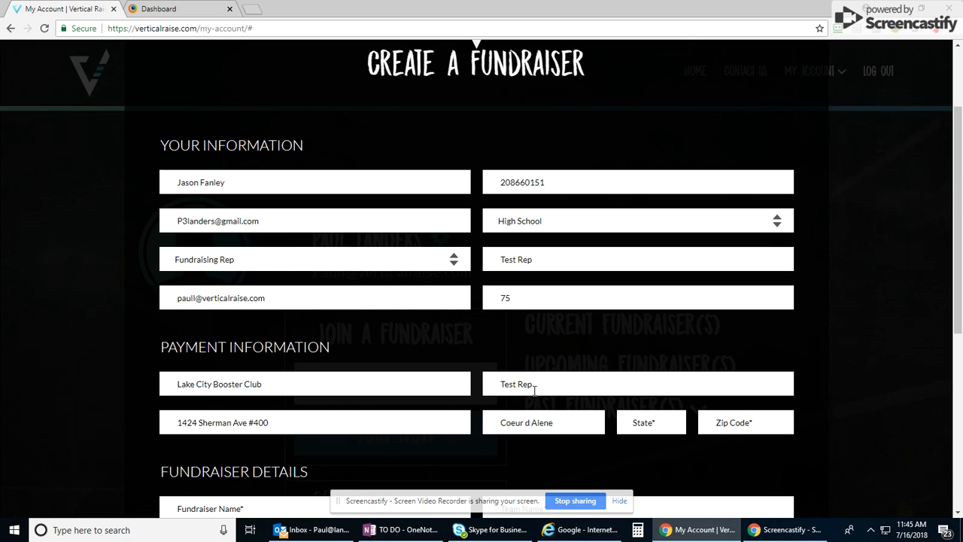
text(Idaho)
key(Tab)
text(83814)
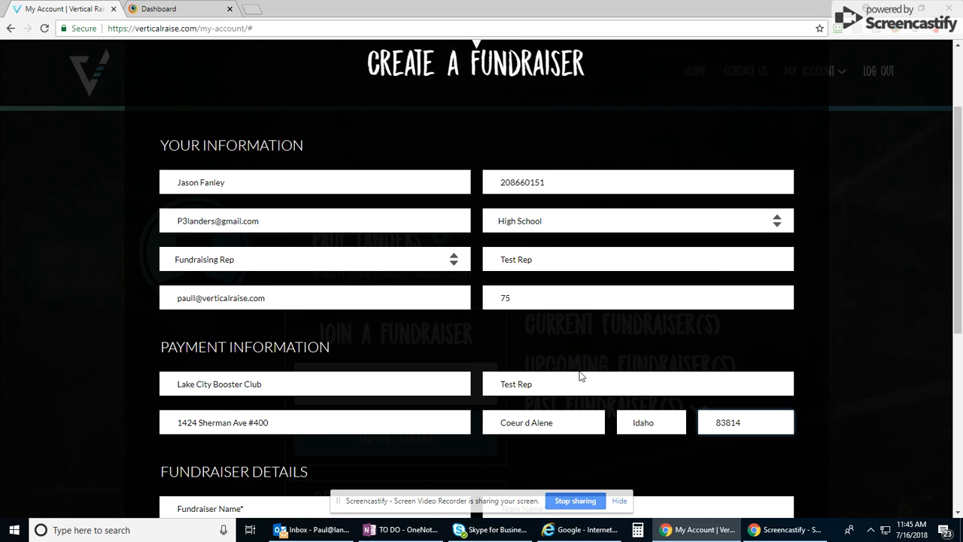
scroll(631, 358, down, 1)
scroll(630, 358, down, 5)
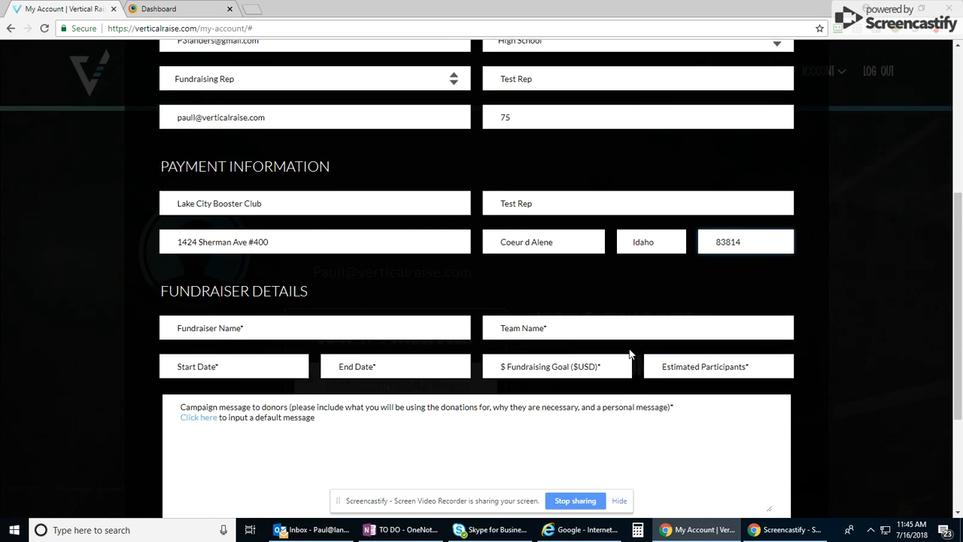
Name the fundraiser 2018 Lake City Football Fundraiser
click(264, 272)
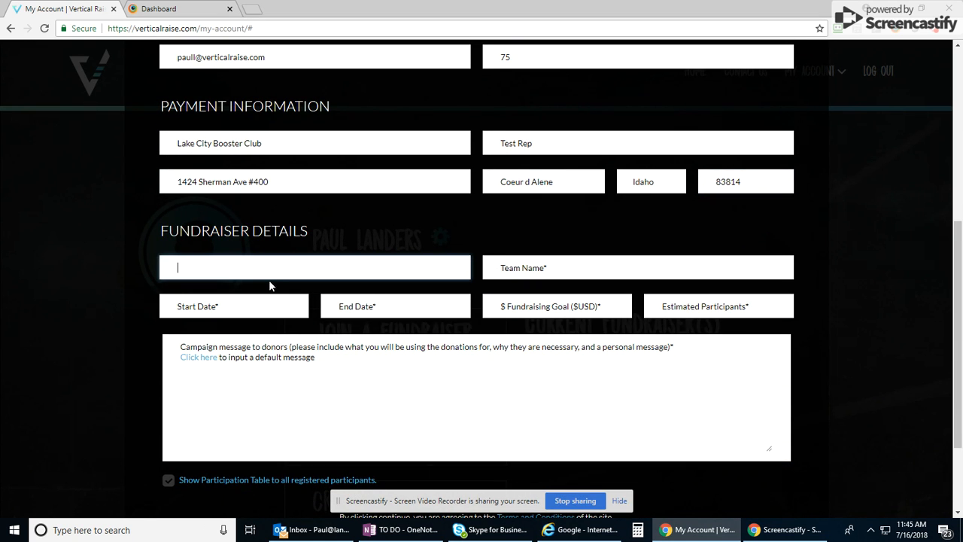
click(284, 287)
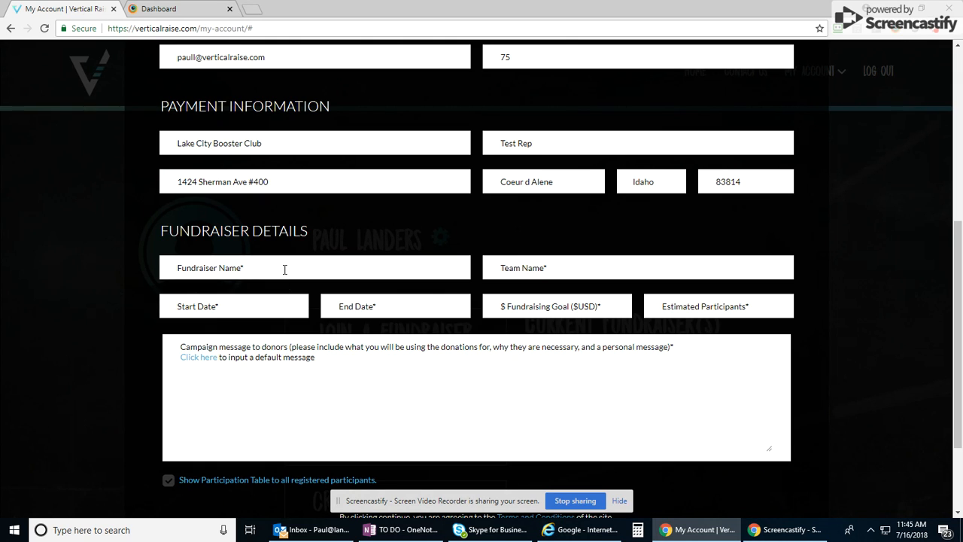
click(285, 270)
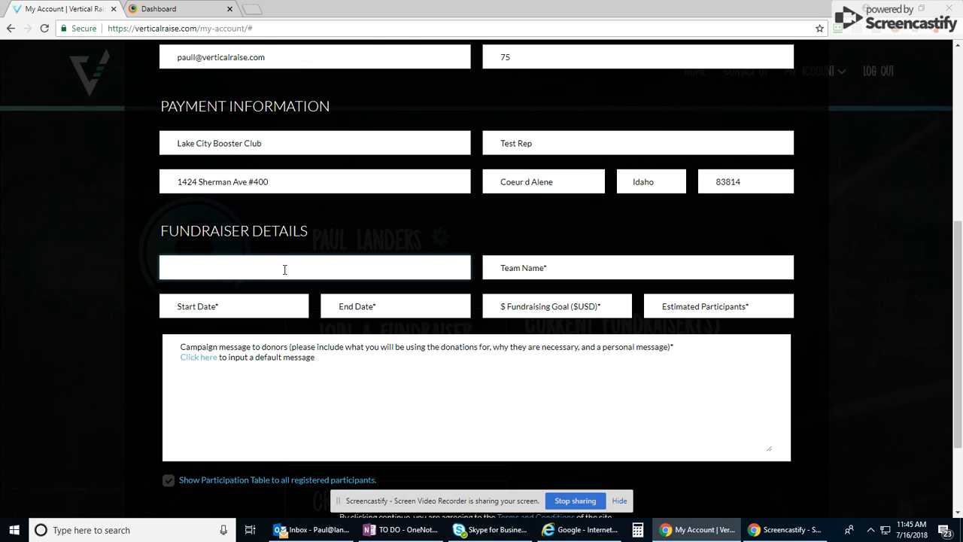
text(2018 Lake City Football Fundraiser)
double_click(285, 270)
Enter Lake City Football Team as the team name
click(585, 275)
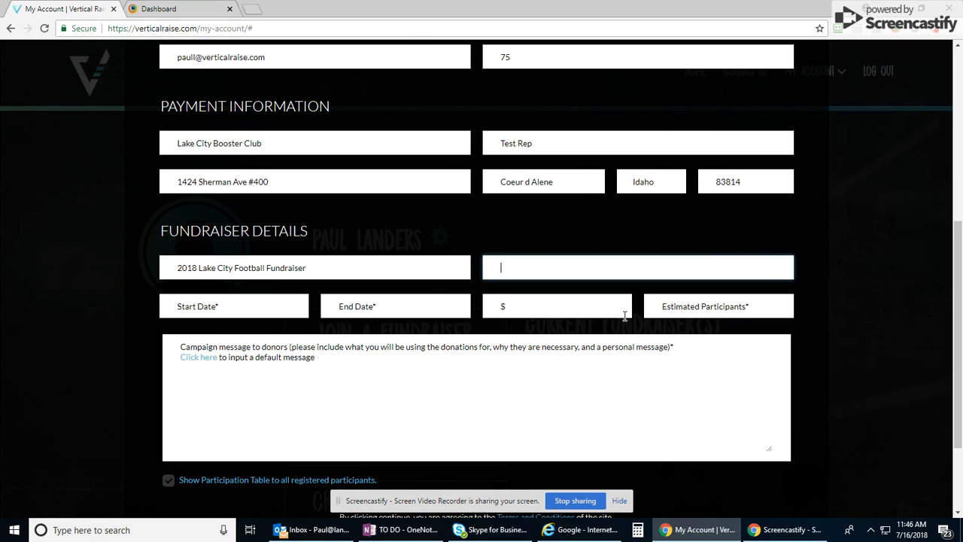
text(Lake City Football Team)
Pick July 24, 2018 as the start date and August 14, 2018 as the end date
click(223, 308)
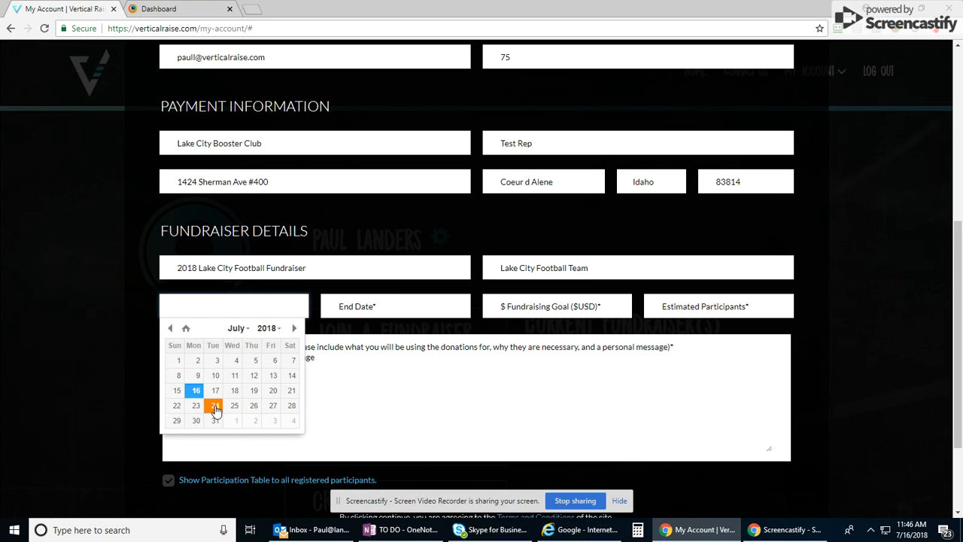
click(216, 409)
click(366, 304)
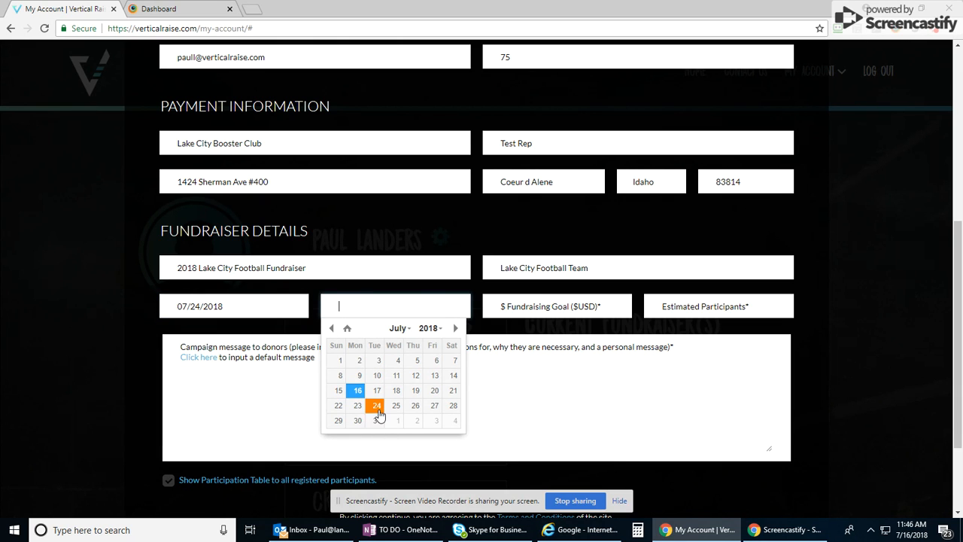
click(456, 329)
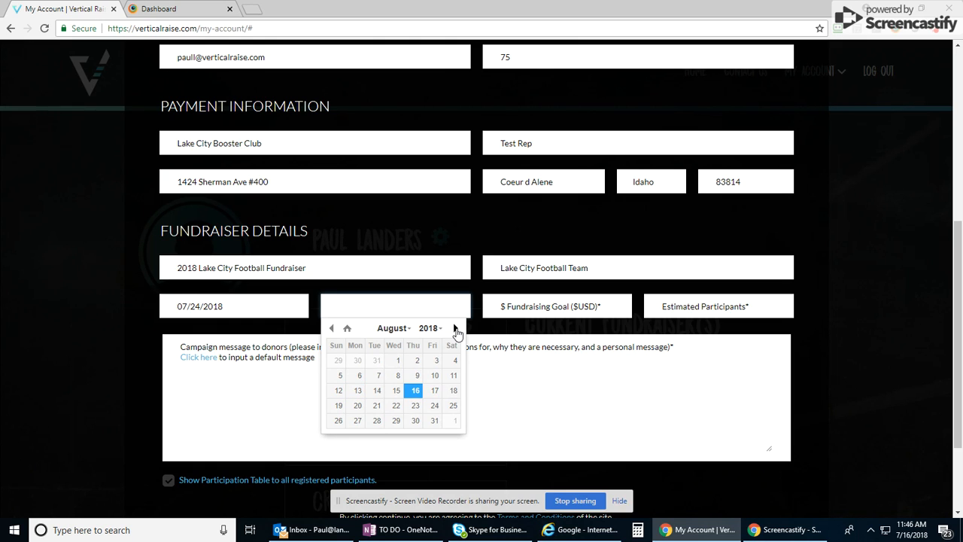
click(376, 391)
click(409, 311)
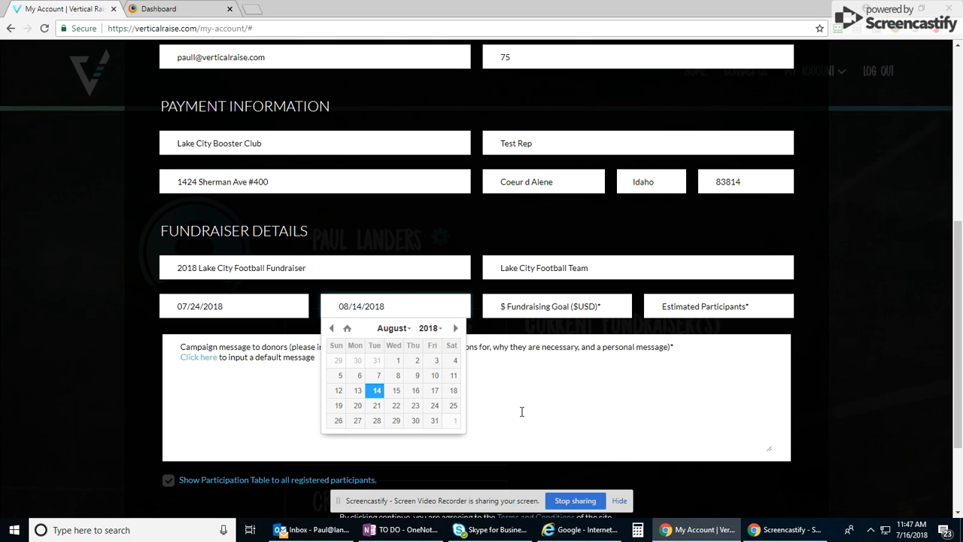
Set the fundraising goal to $5,000, replacing the initially typed 10000
click(532, 310)
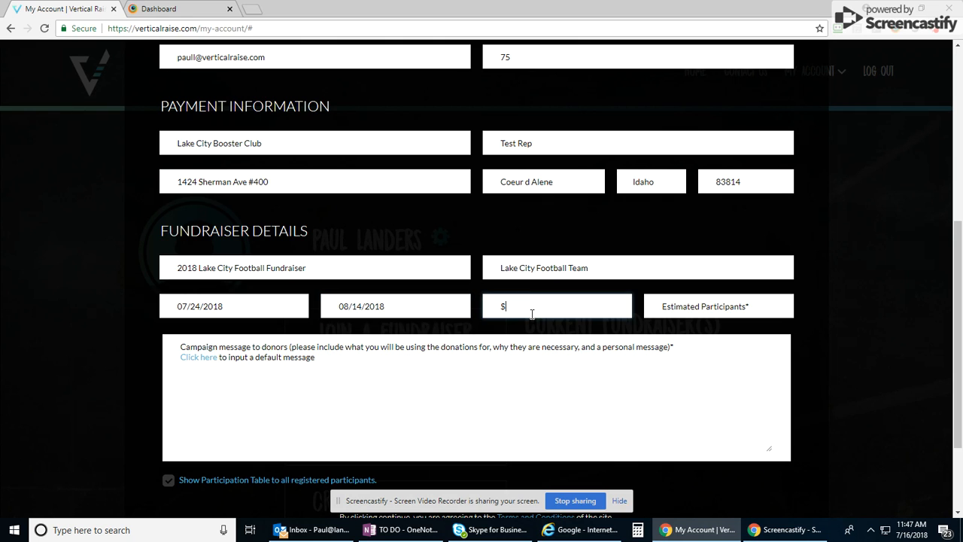
text(10000)
click(549, 402)
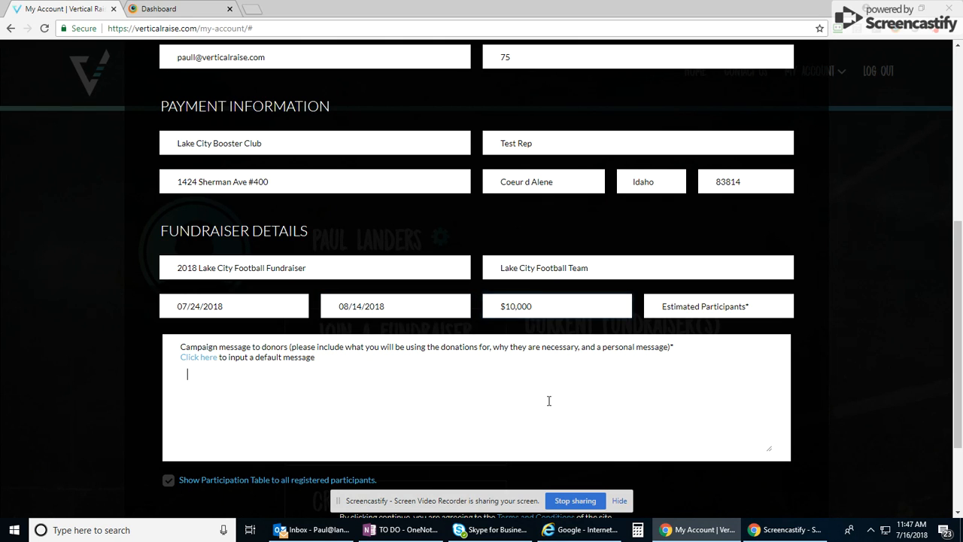
click(543, 310)
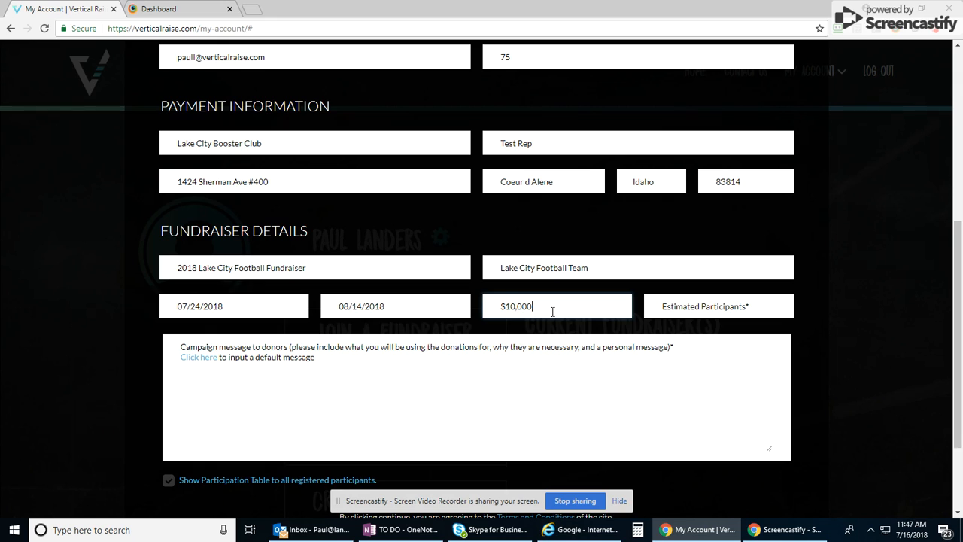
key(ctrl+a)
text($5,000)
click(555, 367)
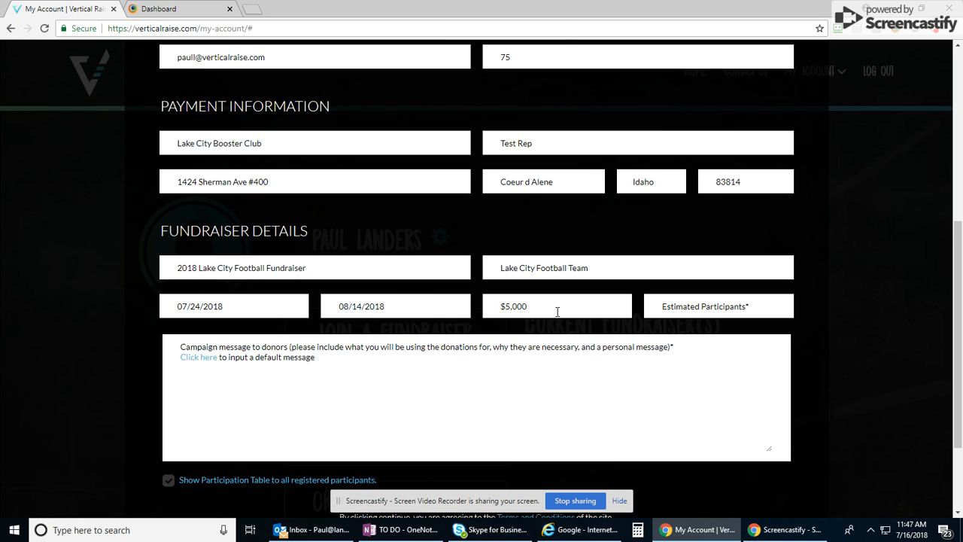
Enter 75 as the estimated number of participants
click(667, 312)
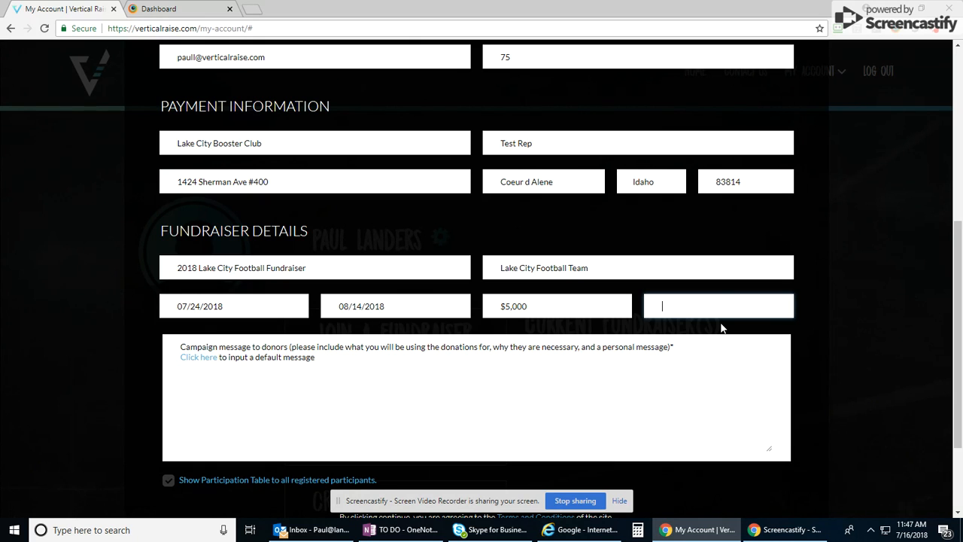
text(75)
click(694, 368)
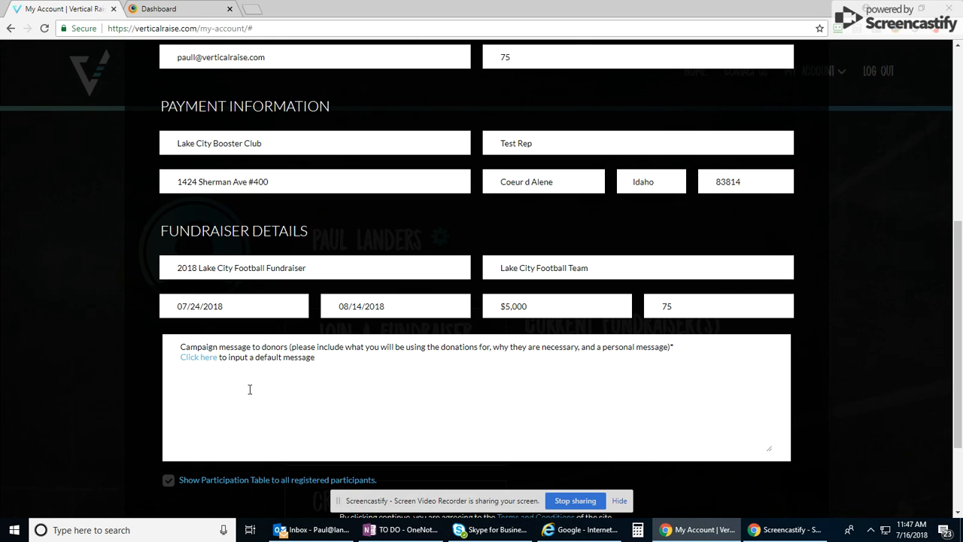
Insert the default donor message about new uniforms, travel and meals into the campaign message box
click(198, 358)
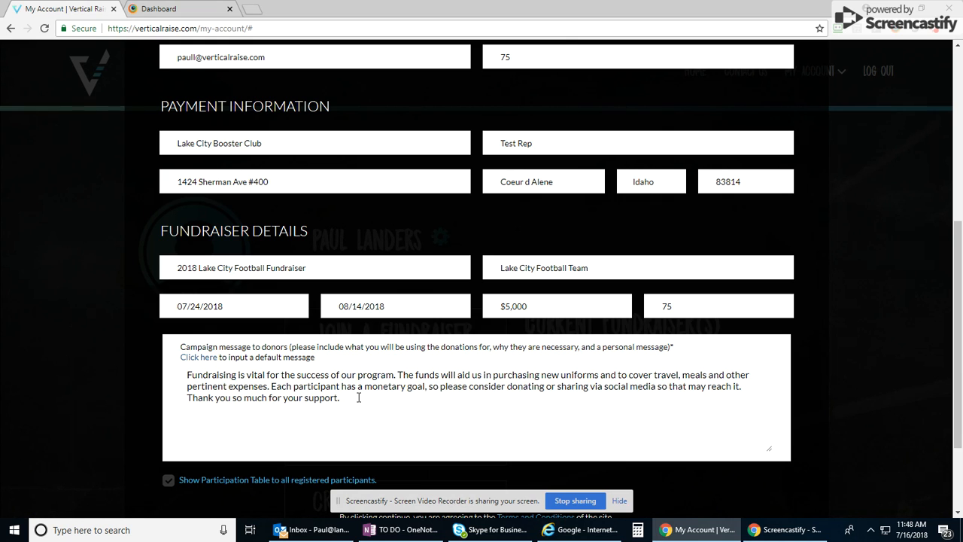
drag(187, 374, 374, 400)
click(433, 401)
scroll(390, 384, down, 1)
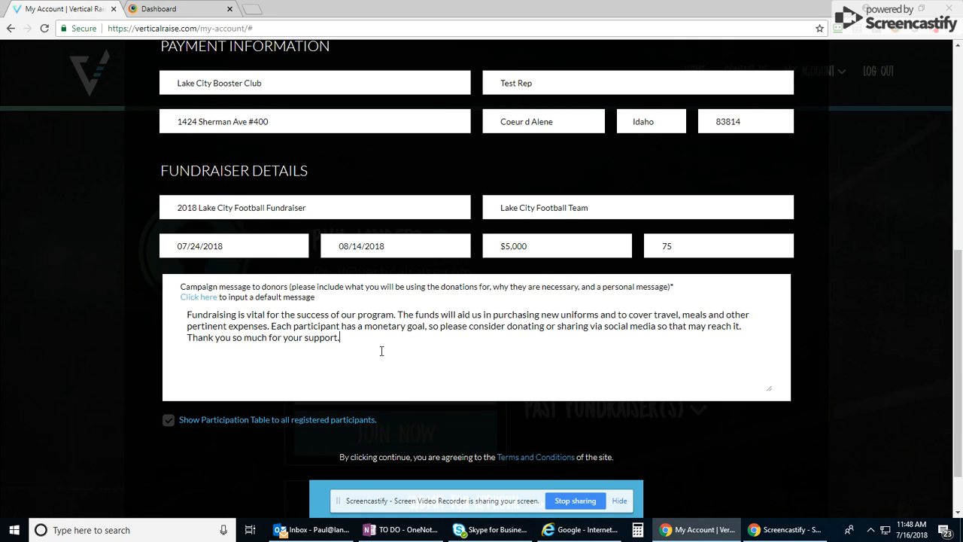
scroll(382, 350, down, 1)
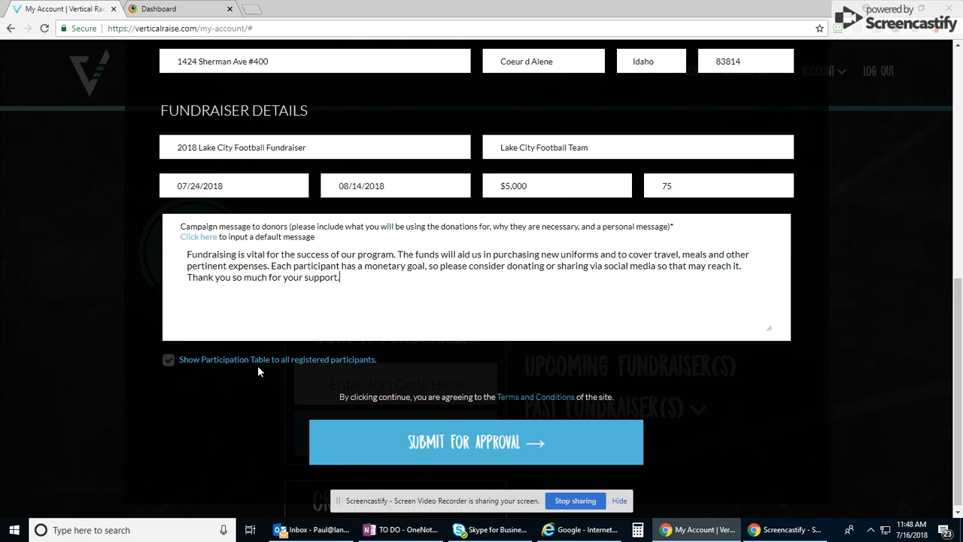
Keep Show Participation Table checked and submit the fundraiser for approval
click(168, 361)
click(168, 362)
scroll(610, 374, down, 1)
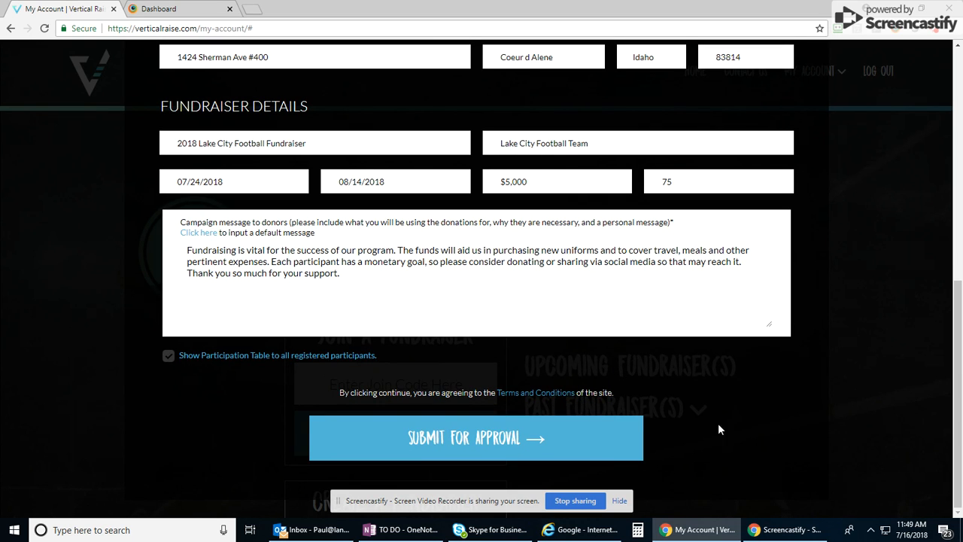
click(483, 441)
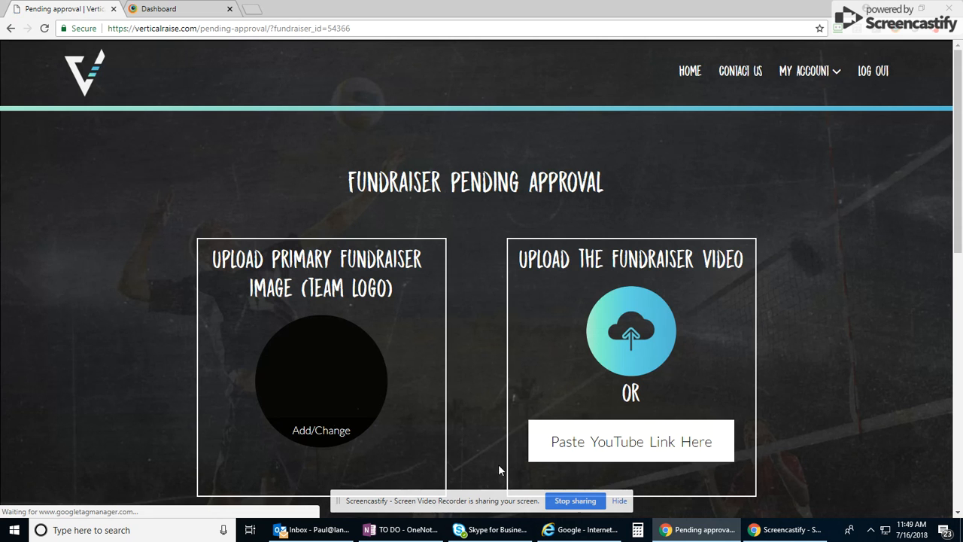
Scroll the Fundraiser Pending Approval page down to bring the Save button into view
scroll(623, 389, down, 2)
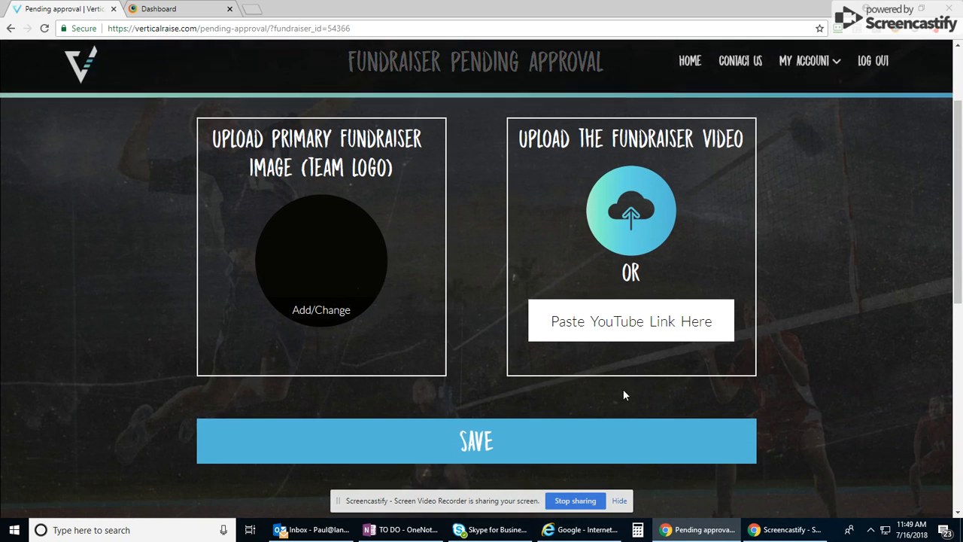
scroll(623, 391, up, 2)
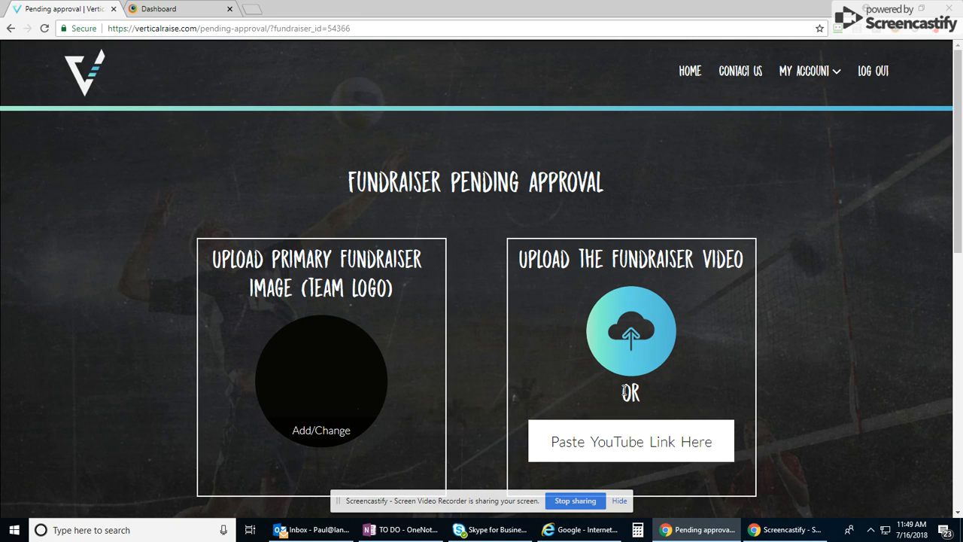
scroll(623, 392, down, 1)
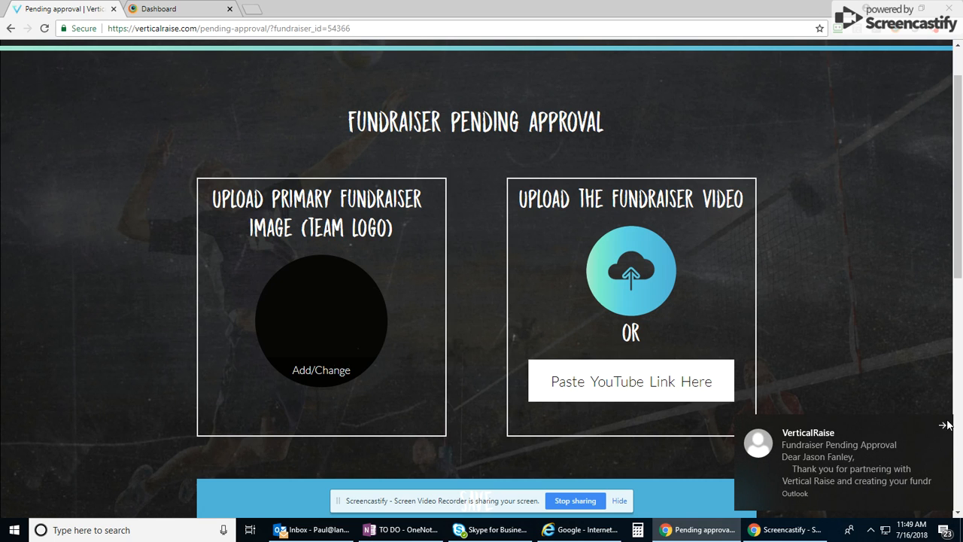
Dismiss both Outlook new-fundraiser notifications and scroll down to the Save button
click(944, 428)
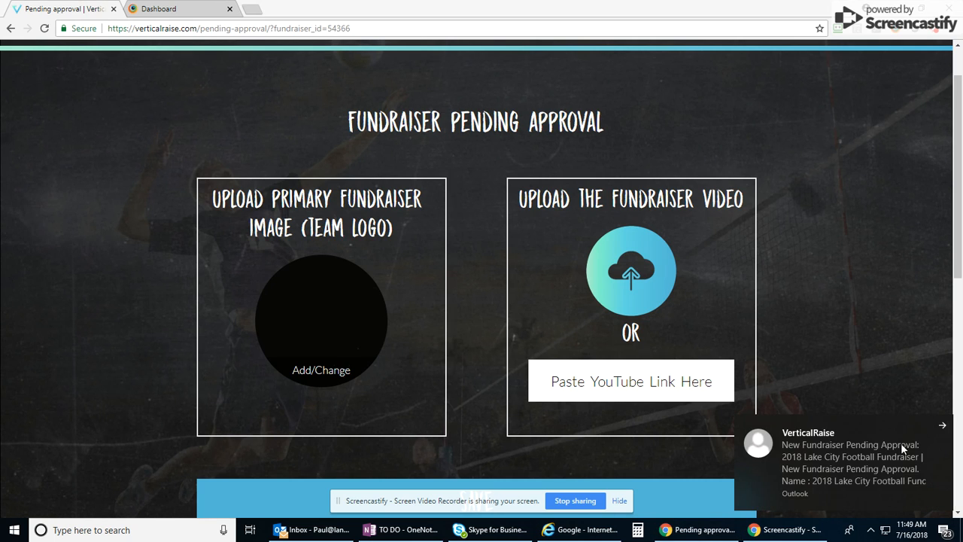
click(945, 427)
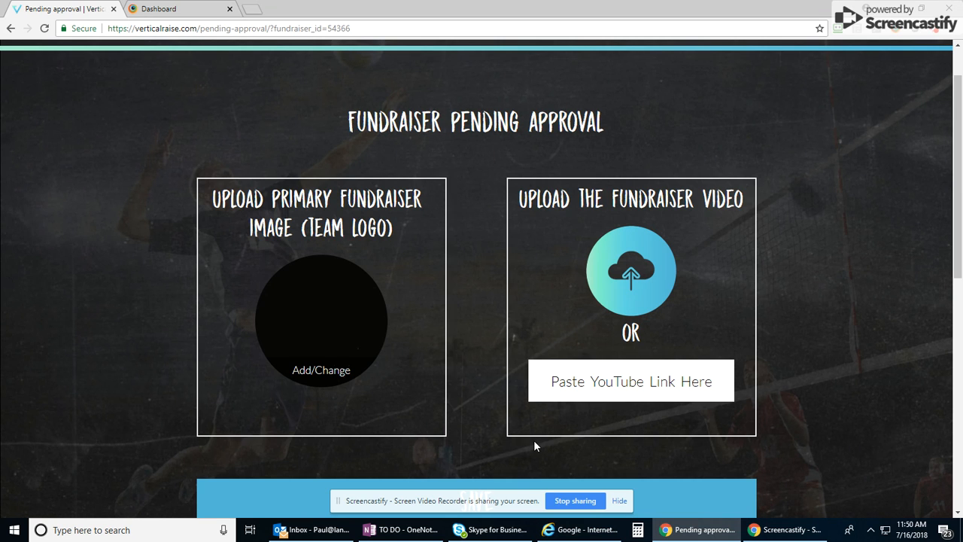
scroll(534, 446, down, 1)
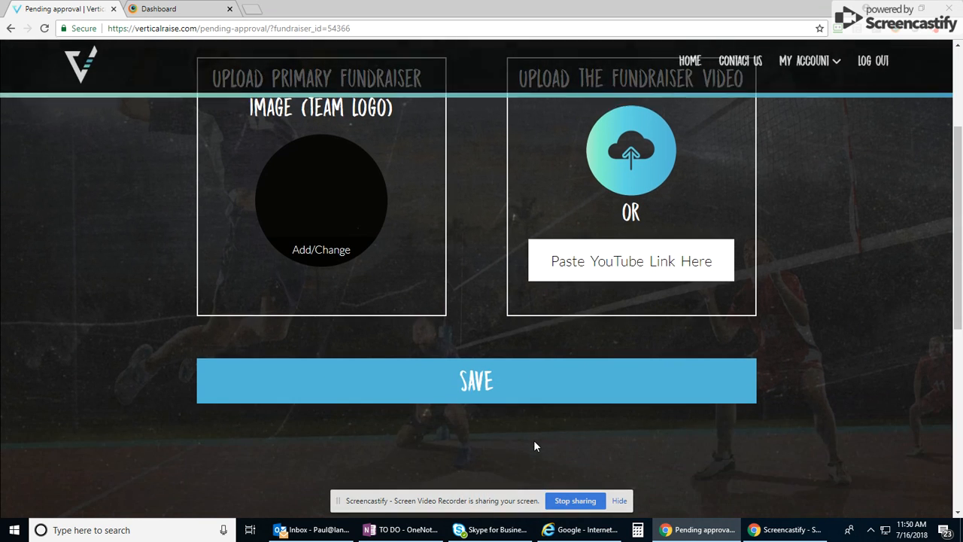
scroll(534, 447, up, 1)
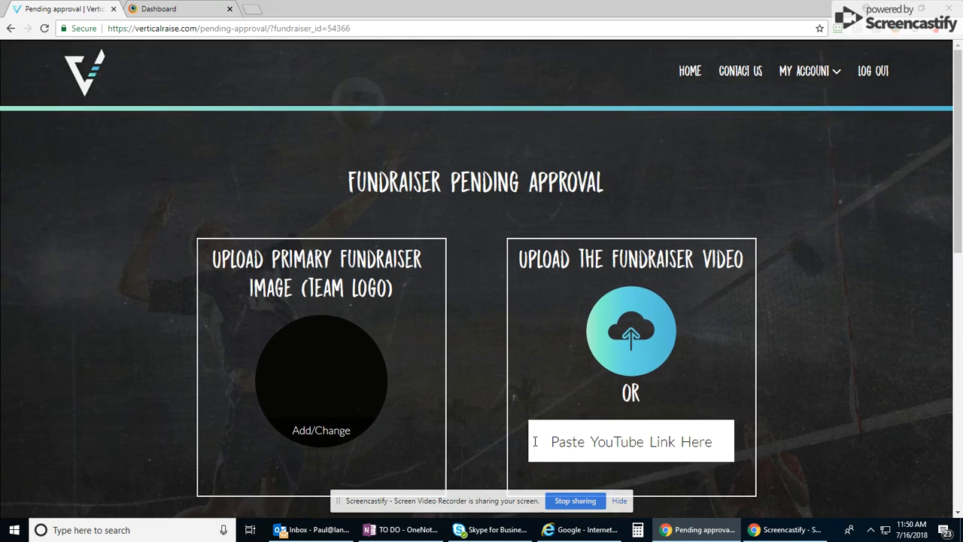
scroll(535, 446, down, 1)
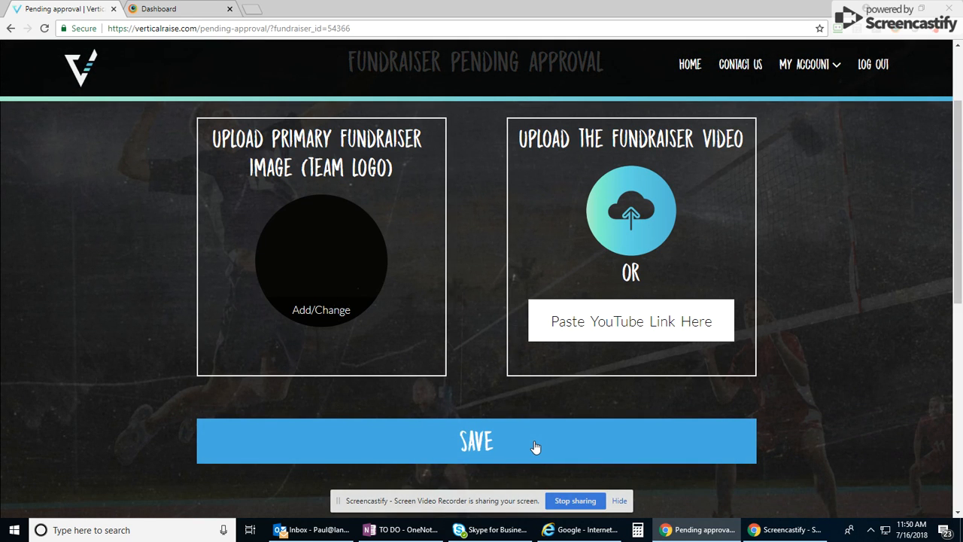